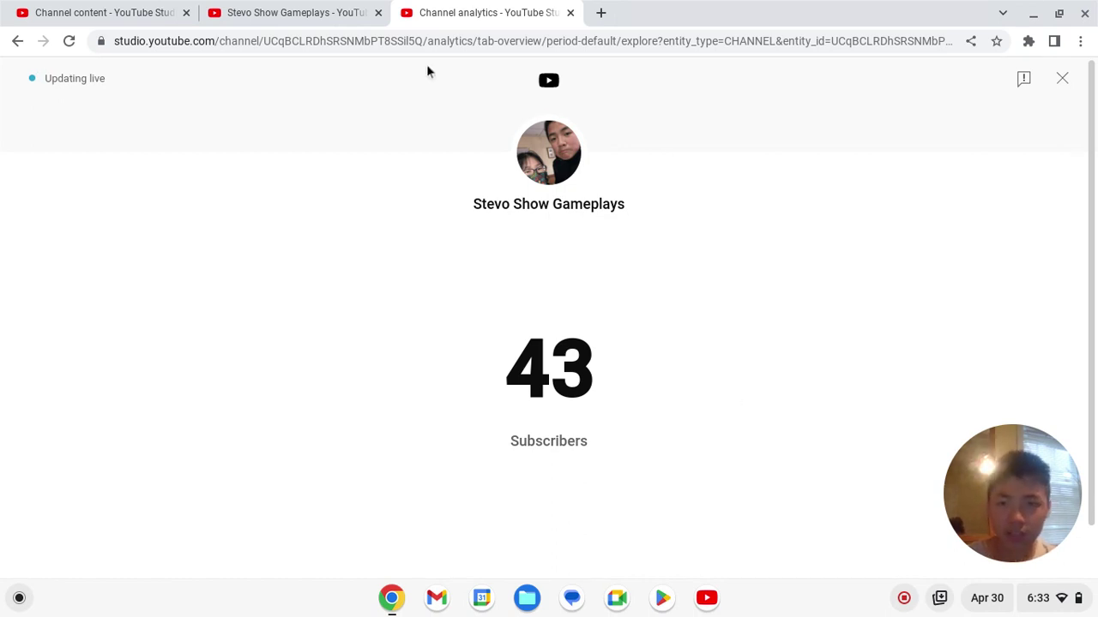
Leave the live 43-subscriber count for the Channel content video list
left_click(137, 15)
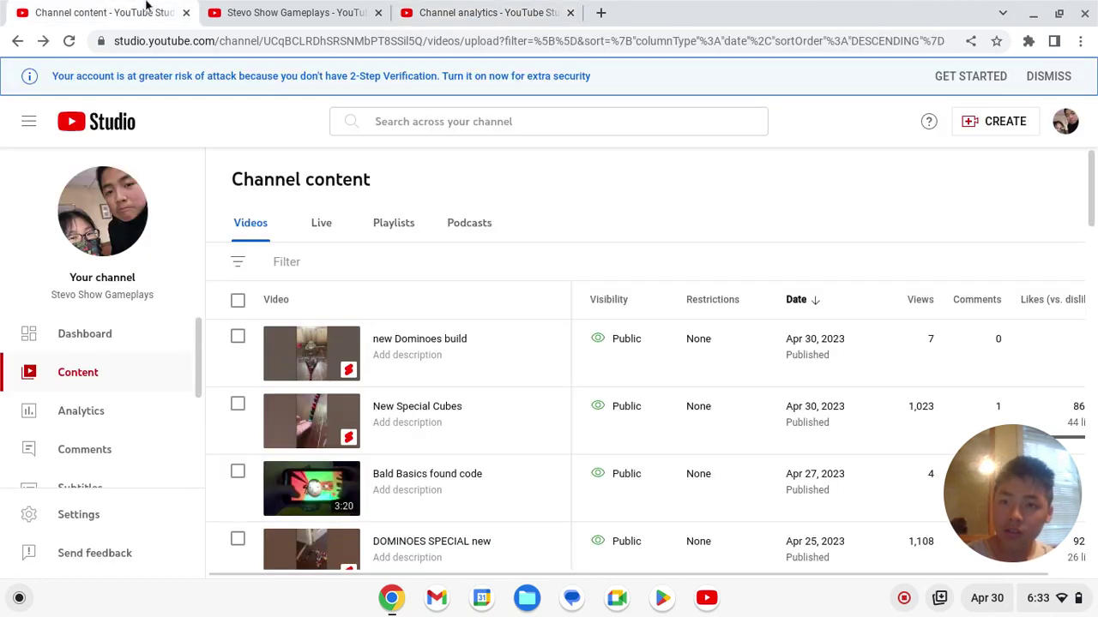
Switch to the Channel analytics tab showing 43 subscribers and the 28-day growth chart
left_click(1086, 14)
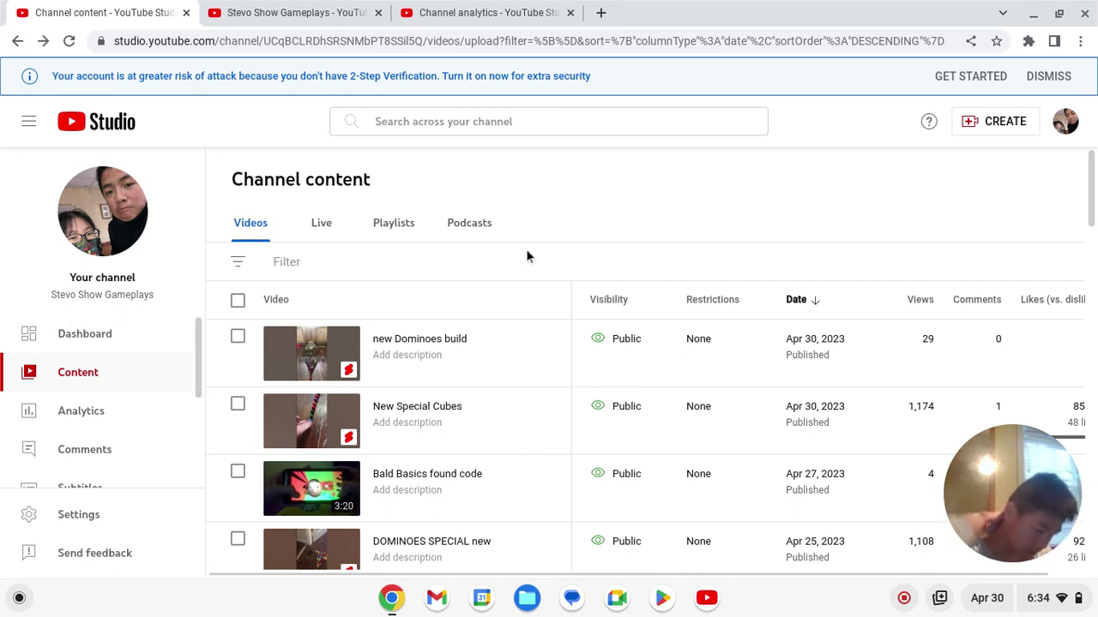
left_click(1083, 9)
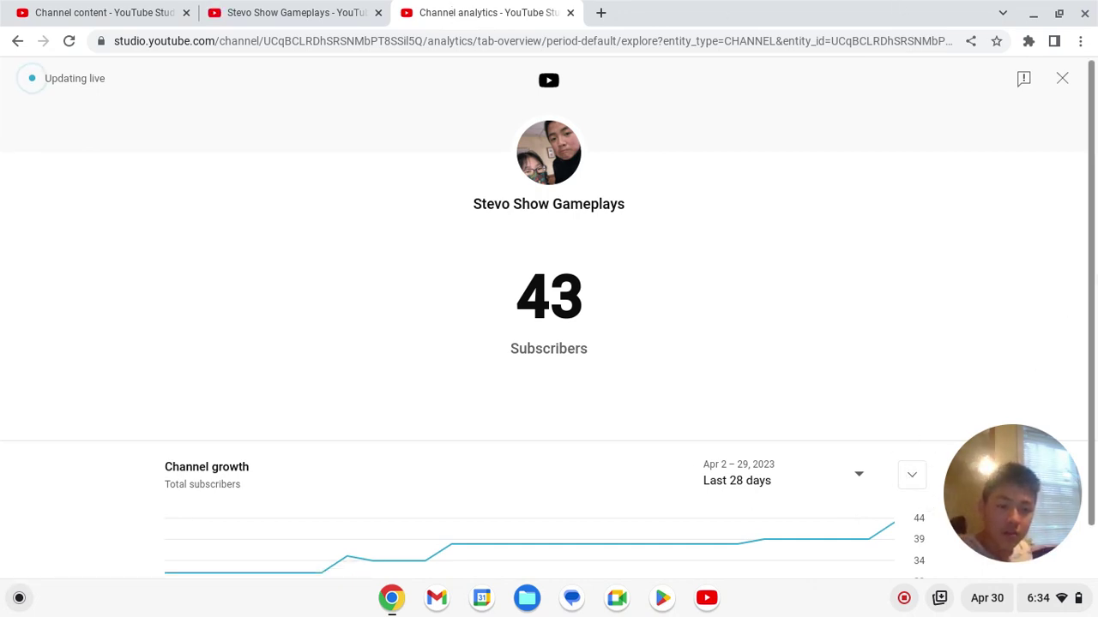
scroll(1066, 346, "down", 1)
scroll(1066, 346, "up", 1)
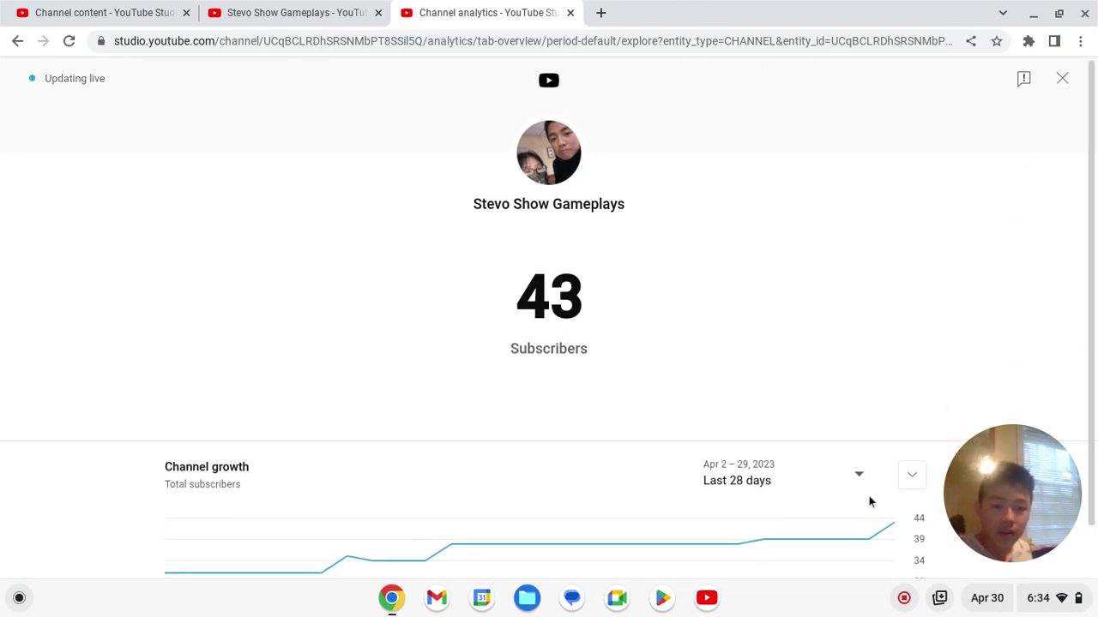
Open Audience analytics: 5.8% subscriber watch time, 46.6% female and 53.4% male views
left_click(94, 12)
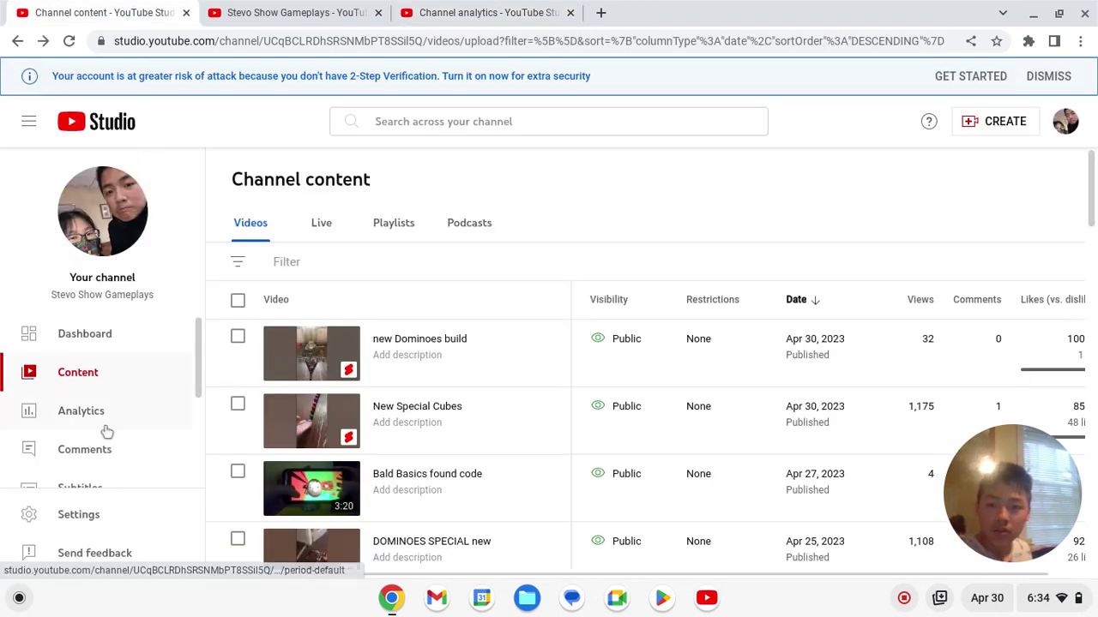
left_click(80, 411)
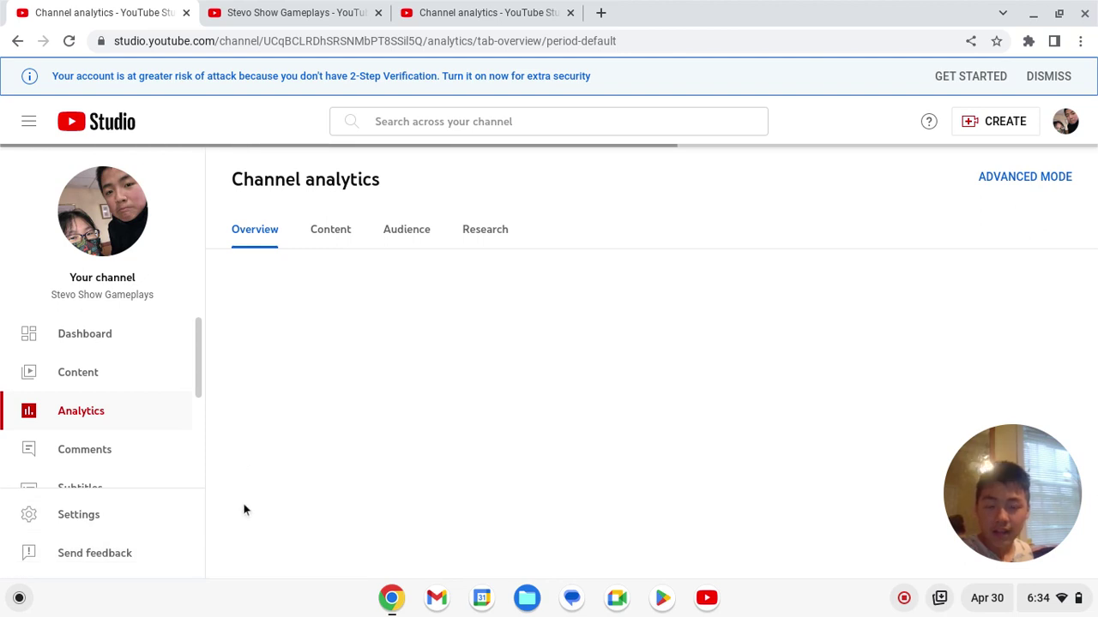
left_click(395, 229)
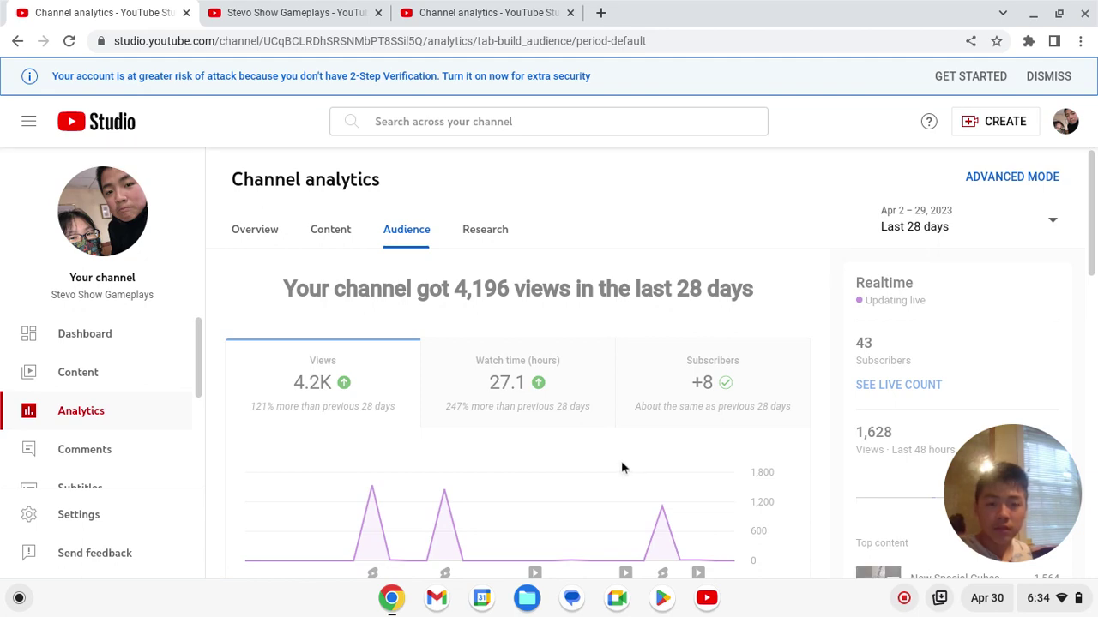
scroll(600, 428, "down", 10)
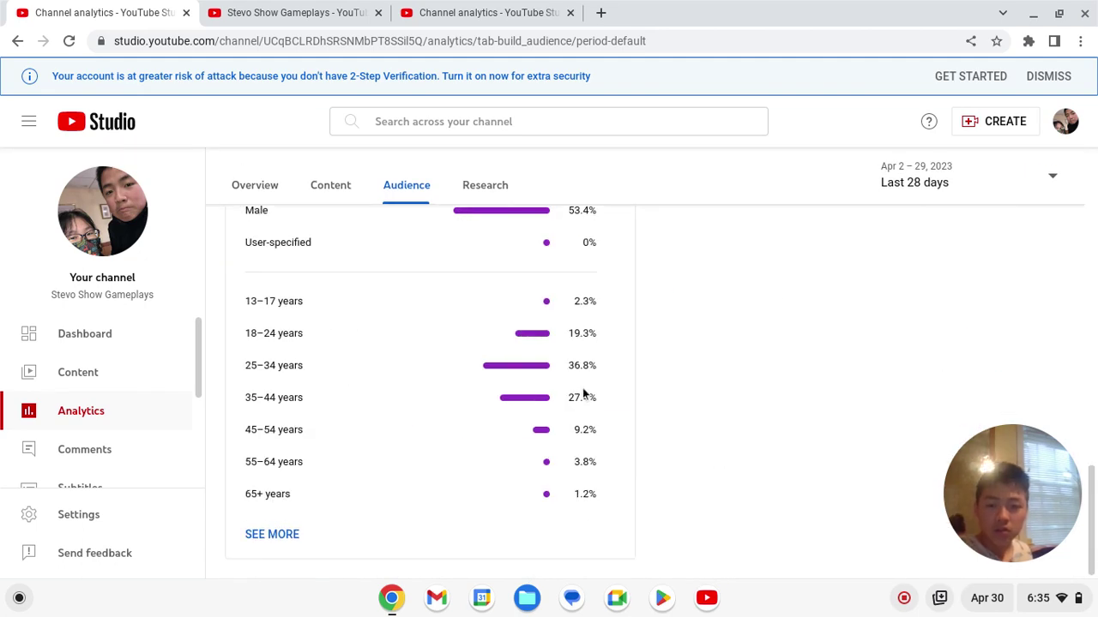
scroll(585, 394, "up", 4)
scroll(585, 395, "up", 1)
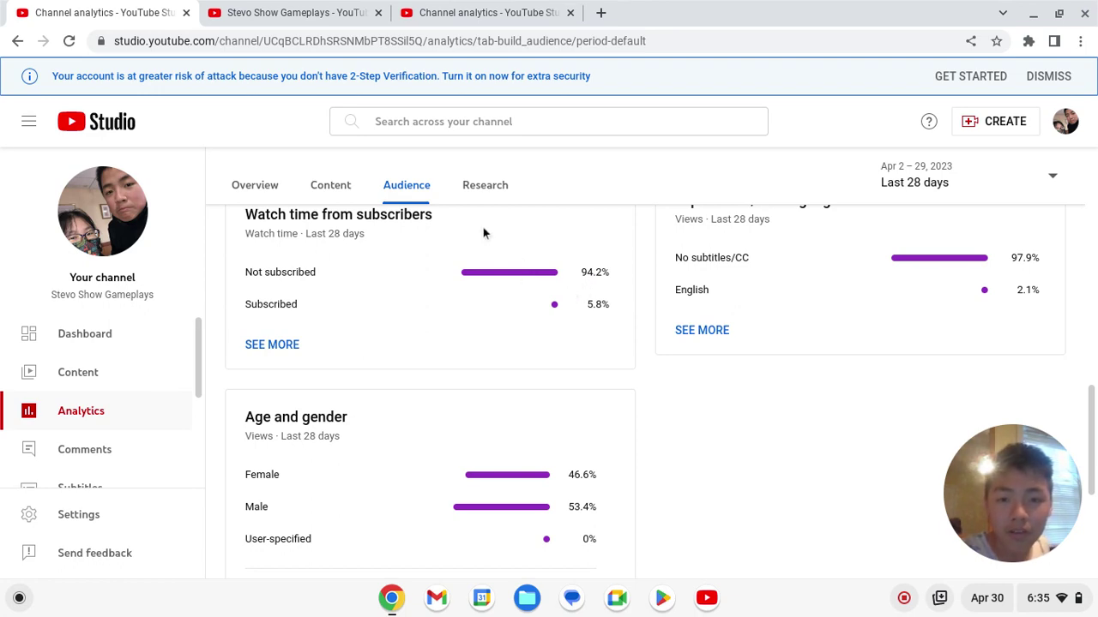
Glance twice at the public Stevo Show Gameplays page and the live count, then return to Audience analytics
left_click(295, 12)
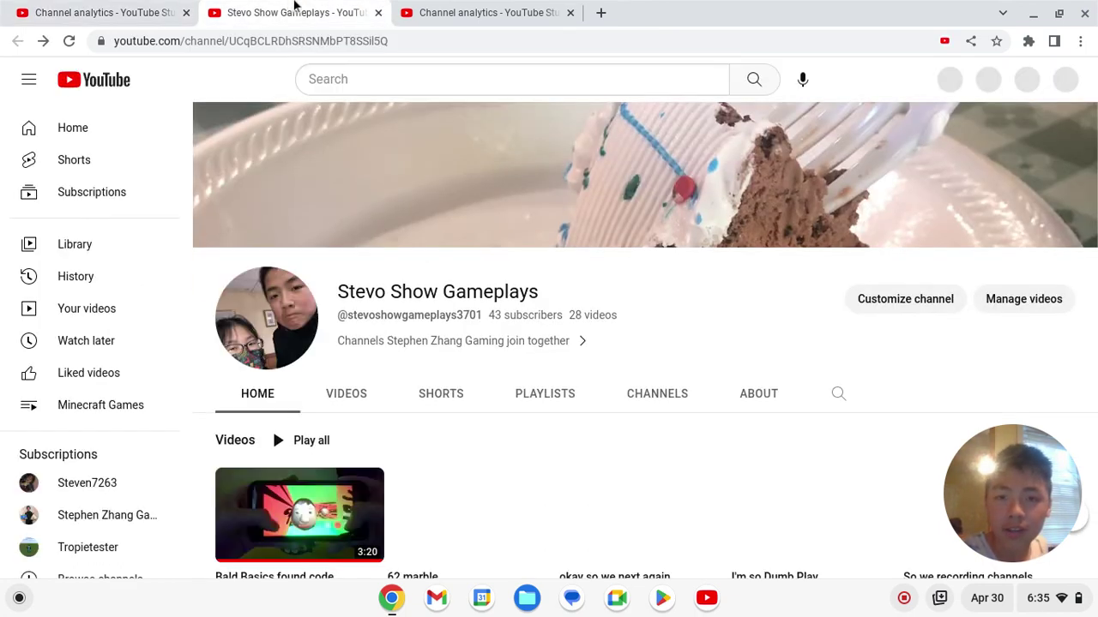
left_click(480, 12)
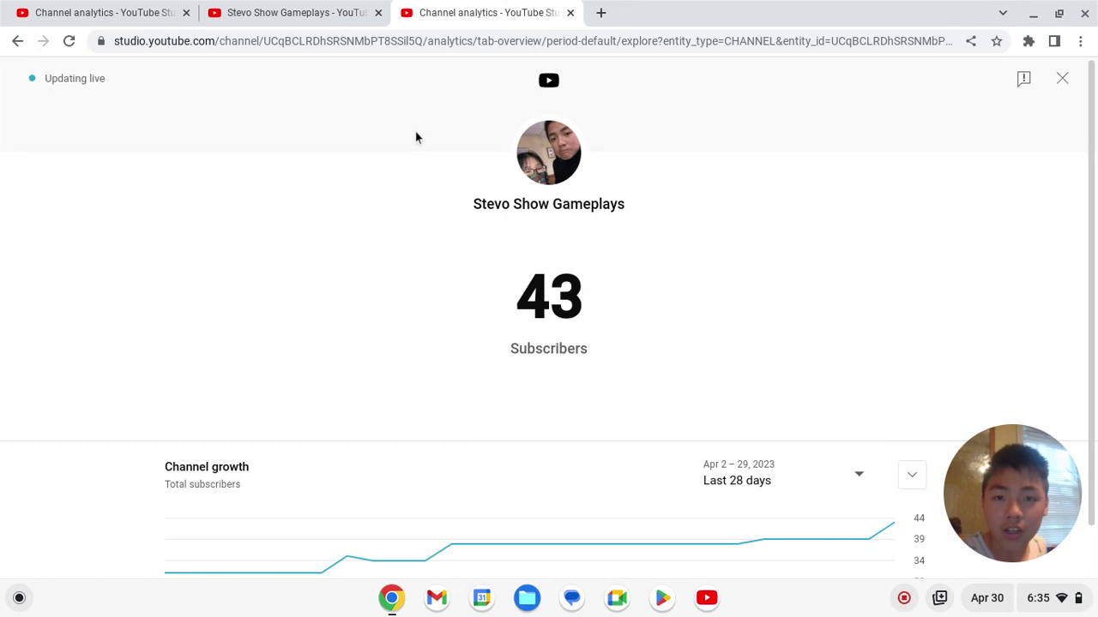
left_click(342, 12)
left_click(438, 12)
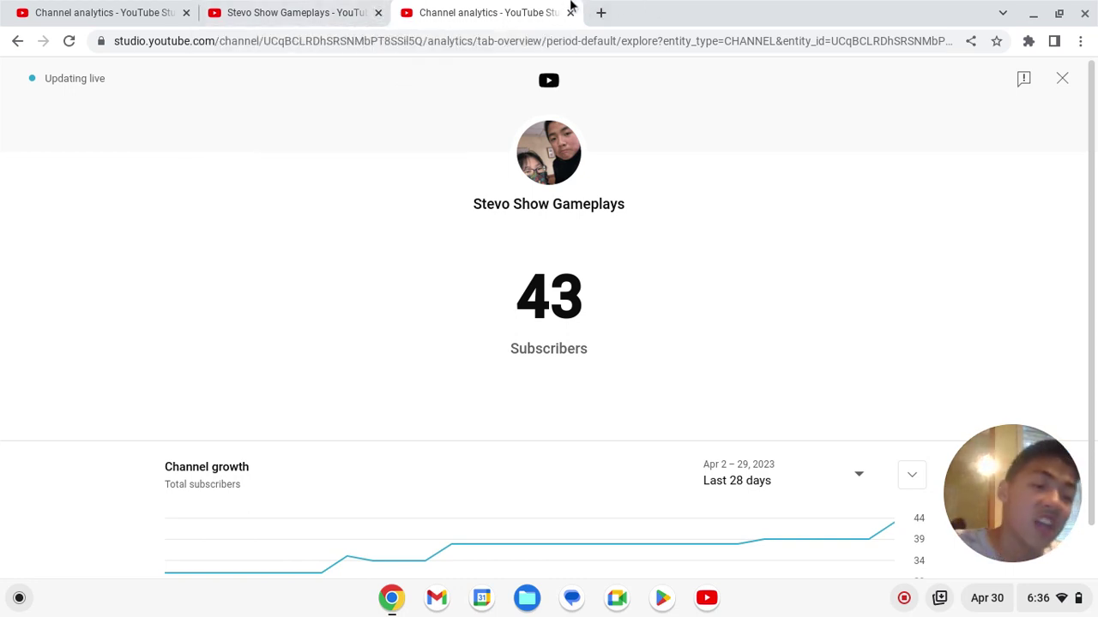
left_click(110, 12)
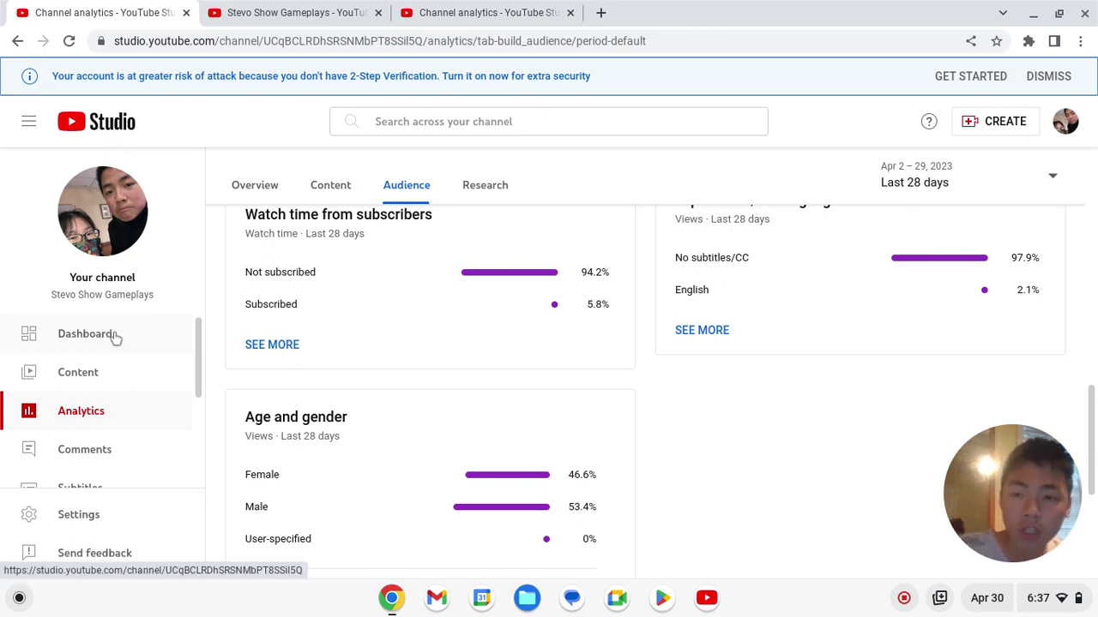
Go via Content to the Dashboard with 43 subscribers, published videos and latest comments
left_click(128, 365)
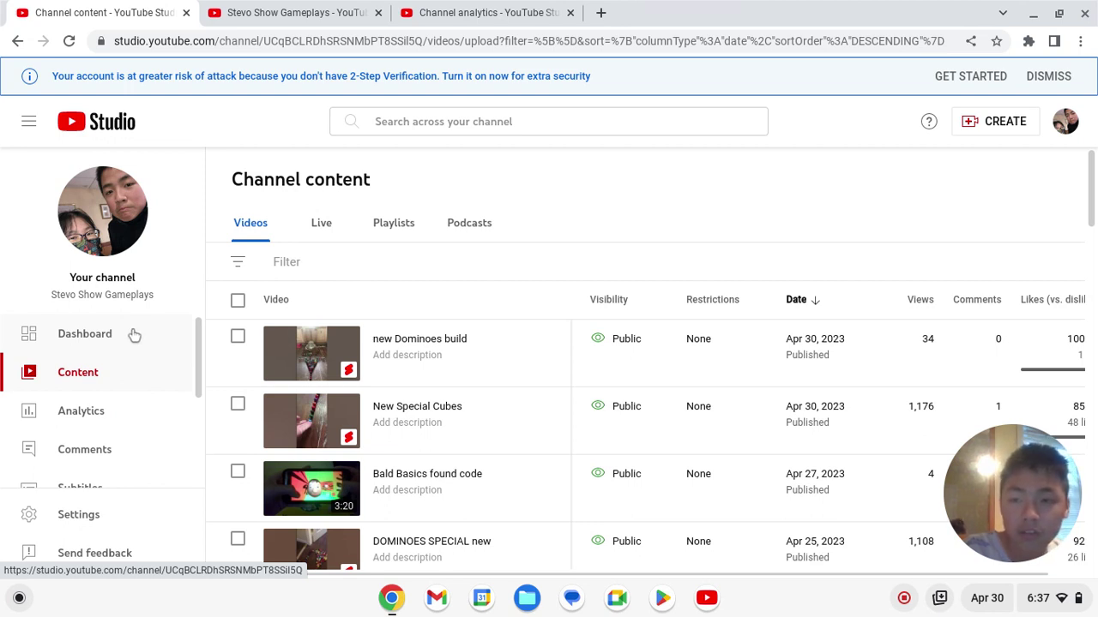
left_click(134, 334)
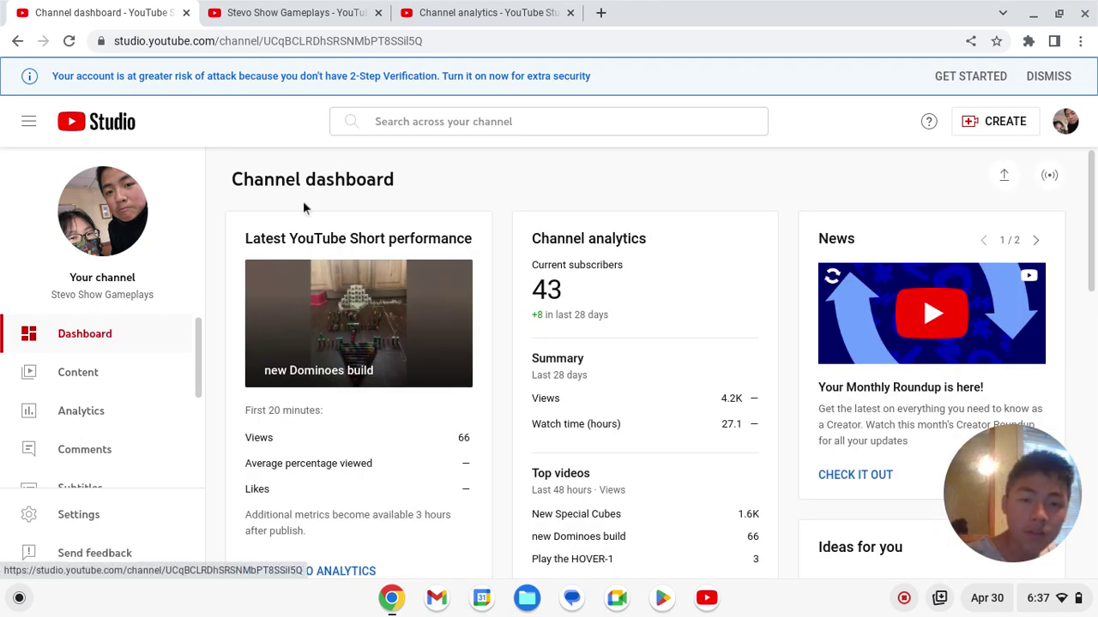
scroll(641, 276, "down", 3)
scroll(641, 276, "down", 5)
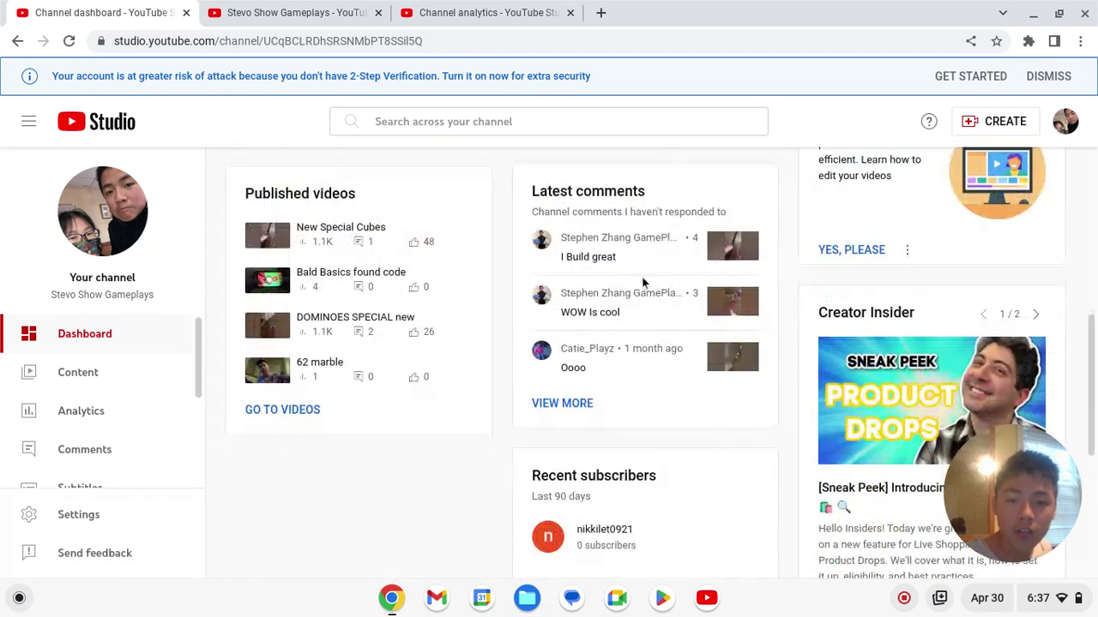
scroll(641, 276, "down", 2)
scroll(643, 282, "down", 3)
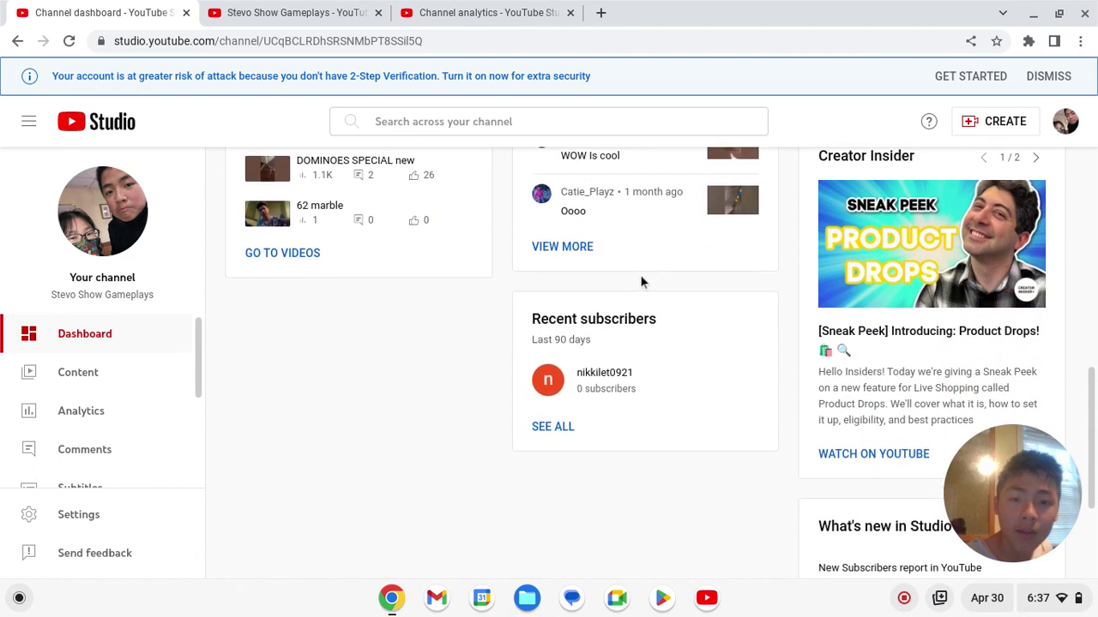
scroll(643, 281, "up", 2)
scroll(643, 281, "up", 2)
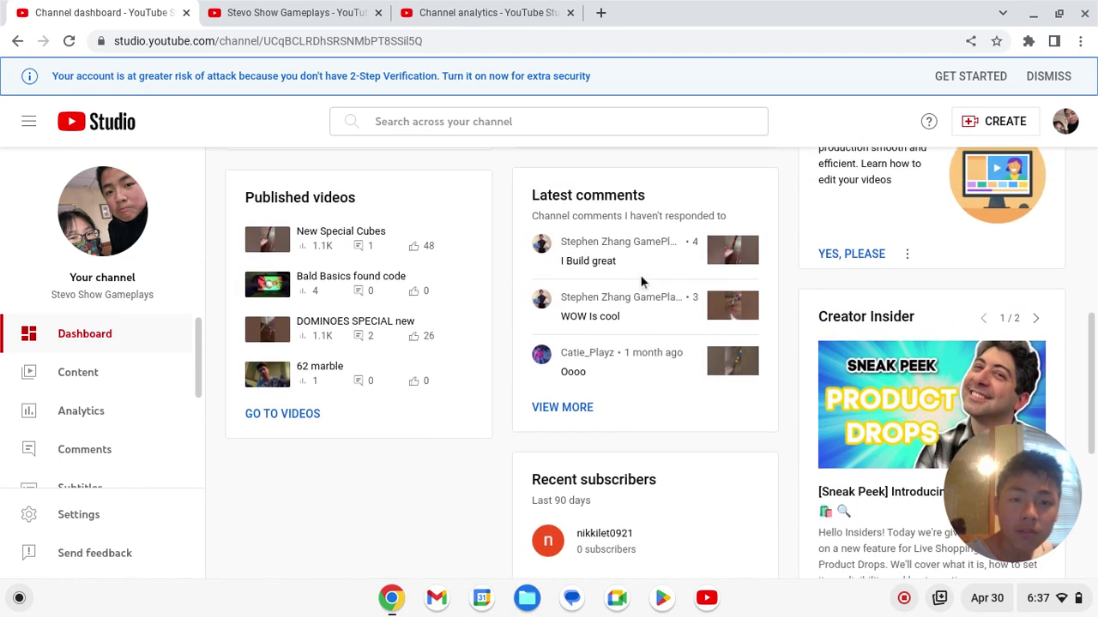
Open the comments page and remove the 'I haven't responded' filter to list all published comments
left_click(549, 410)
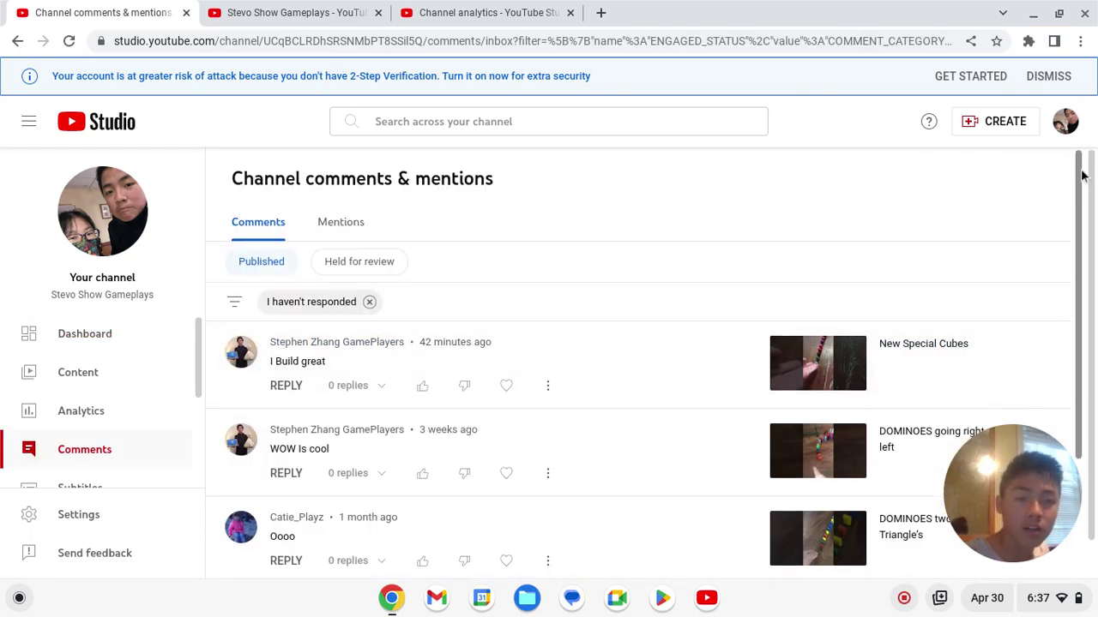
left_click_drag(1089, 176, 1075, 399)
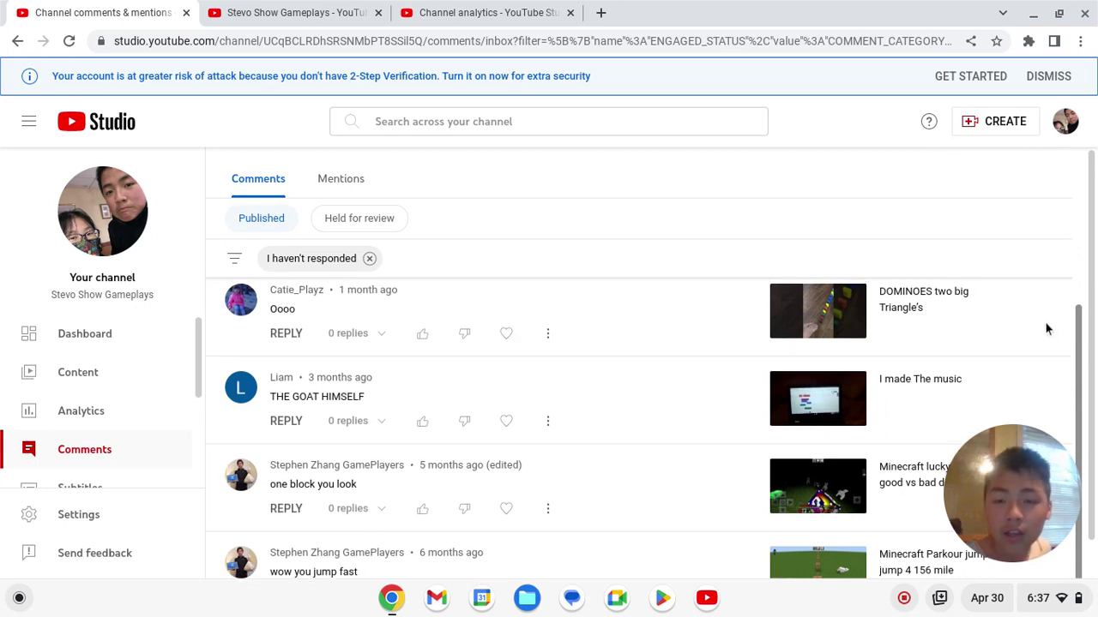
scroll(1050, 331, "up", 2)
scroll(1016, 276, "up", 1)
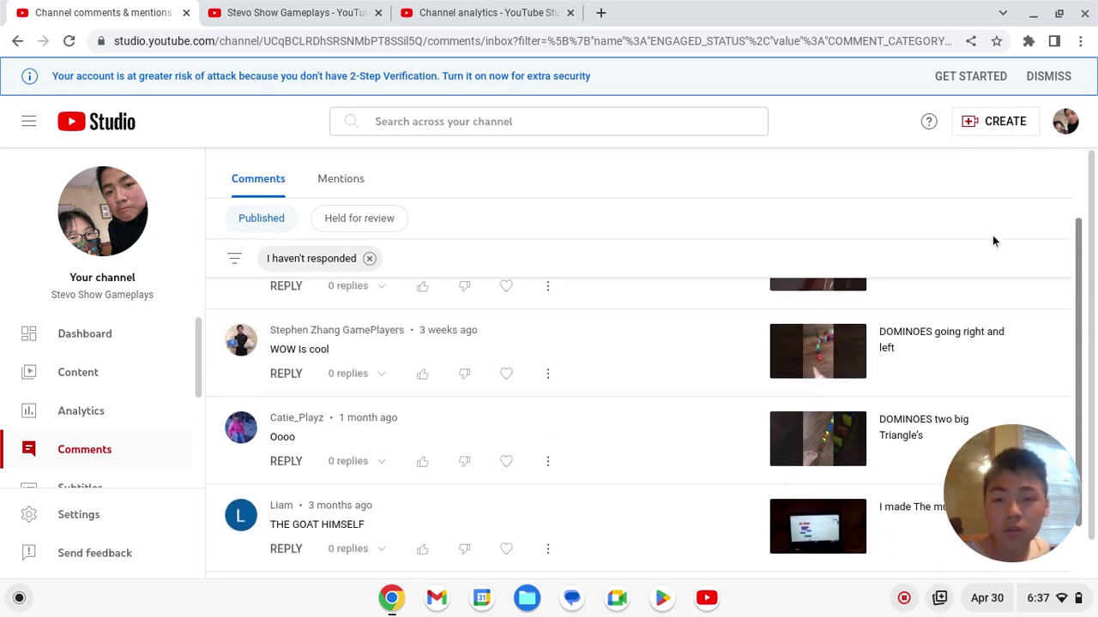
scroll(992, 235, "up", 2)
scroll(981, 206, "up", 1)
scroll(981, 206, "up", 2)
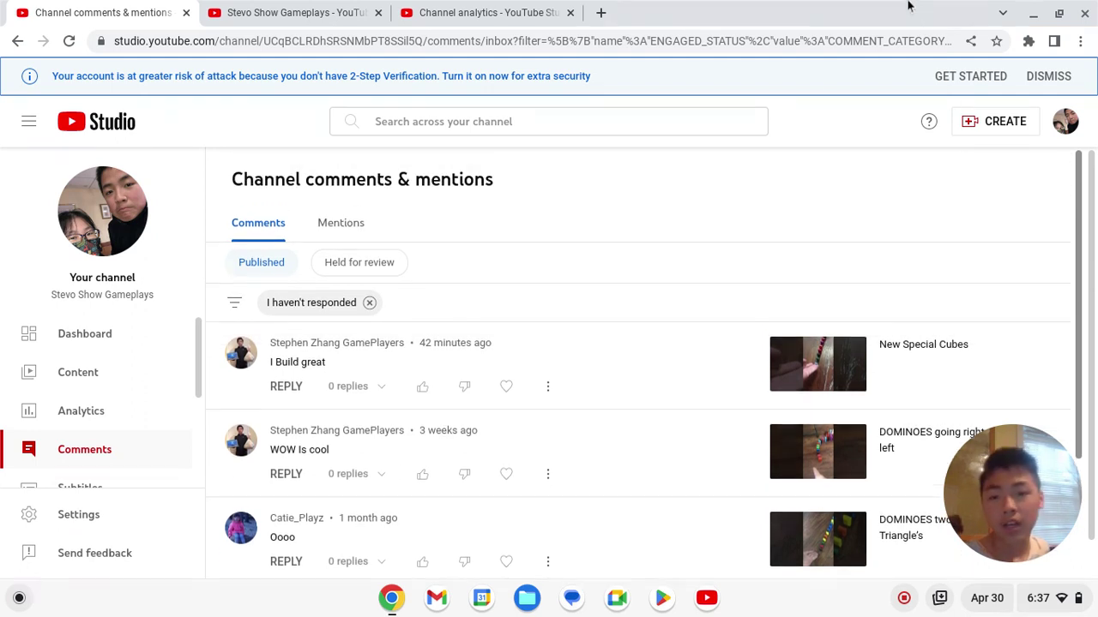
left_click(369, 302)
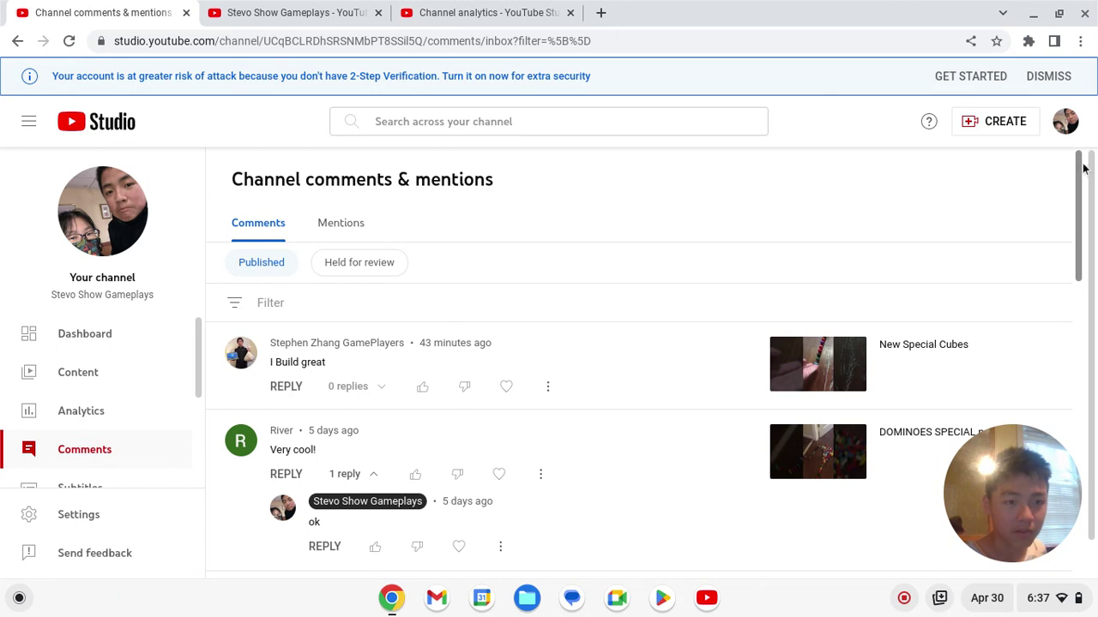
left_click_drag(1080, 168, 1077, 200)
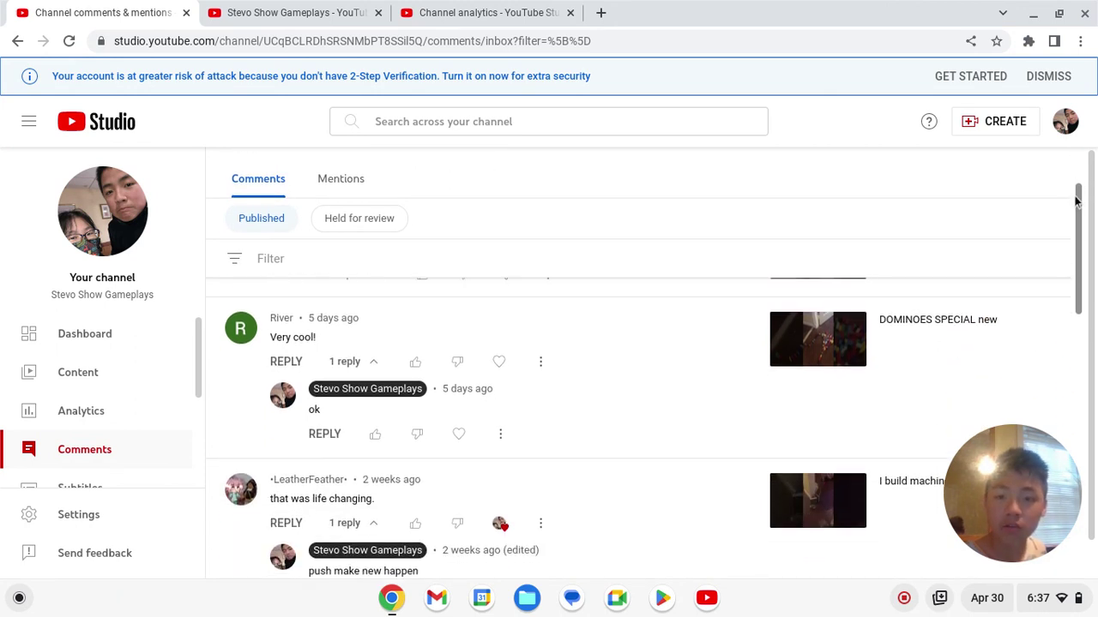
left_click_drag(1077, 199, 1067, 235)
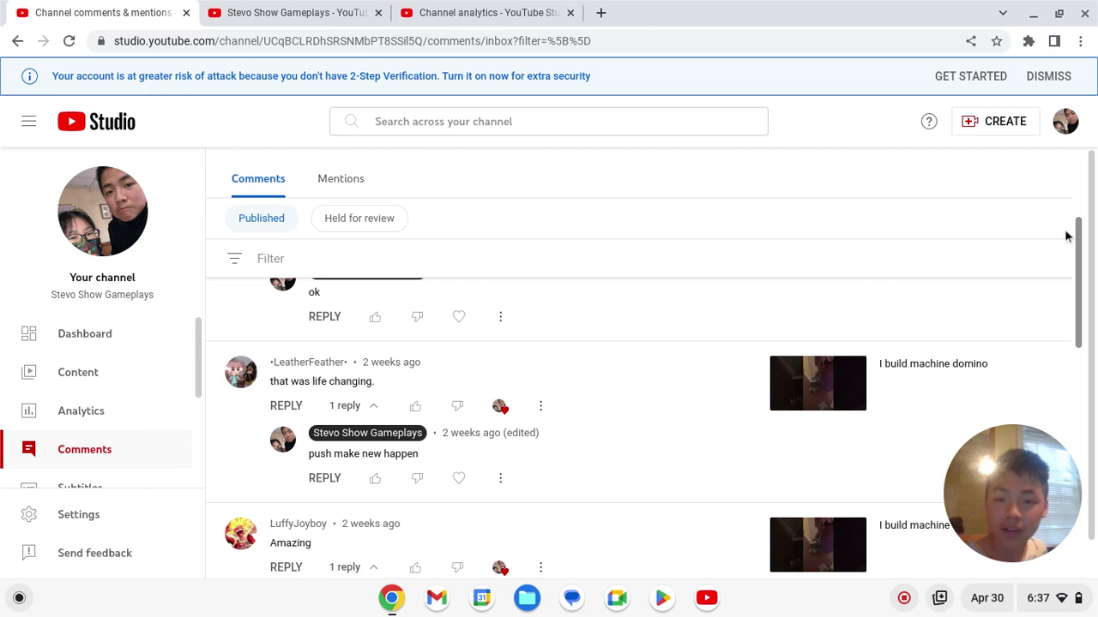
left_click_drag(1067, 235, 1040, 296)
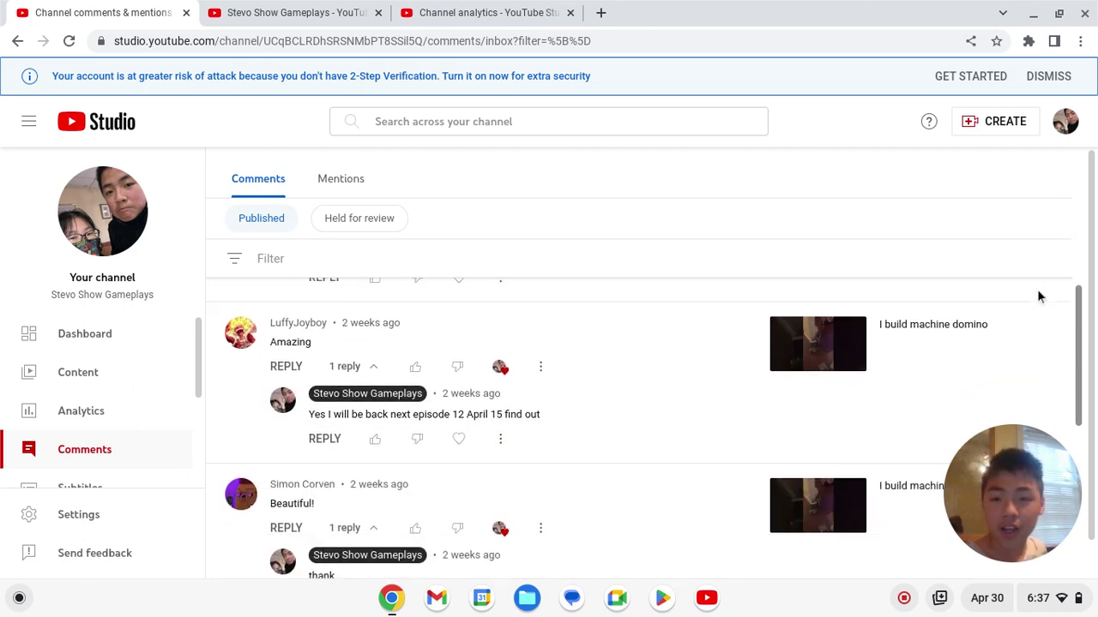
mouse_move(1037, 296)
left_mouse_down()
mouse_move(1012, 396)
mouse_move(943, 212)
left_mouse_up()
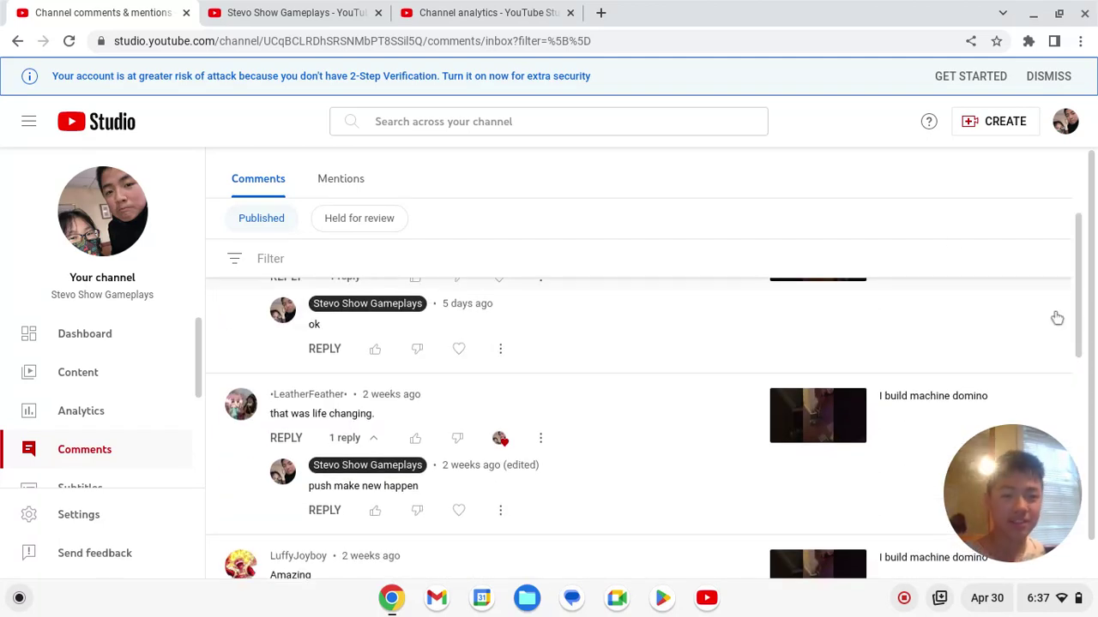
scroll(1082, 329, "up", 5)
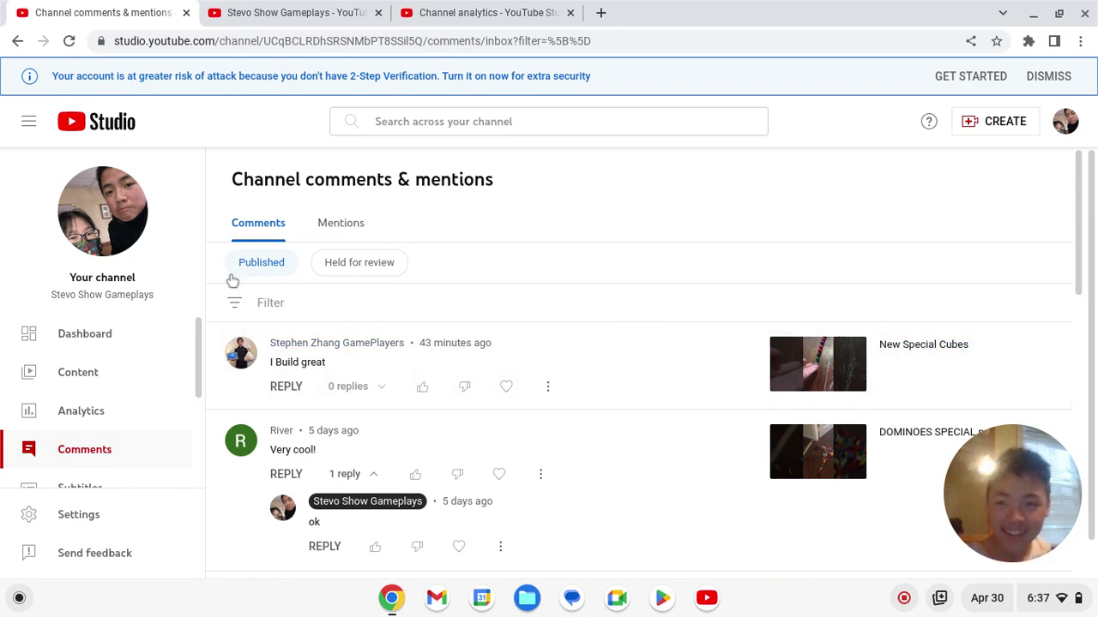
Open the Dashboard, then the public channel page with 43 subscribers and 28 videos
left_click(84, 333)
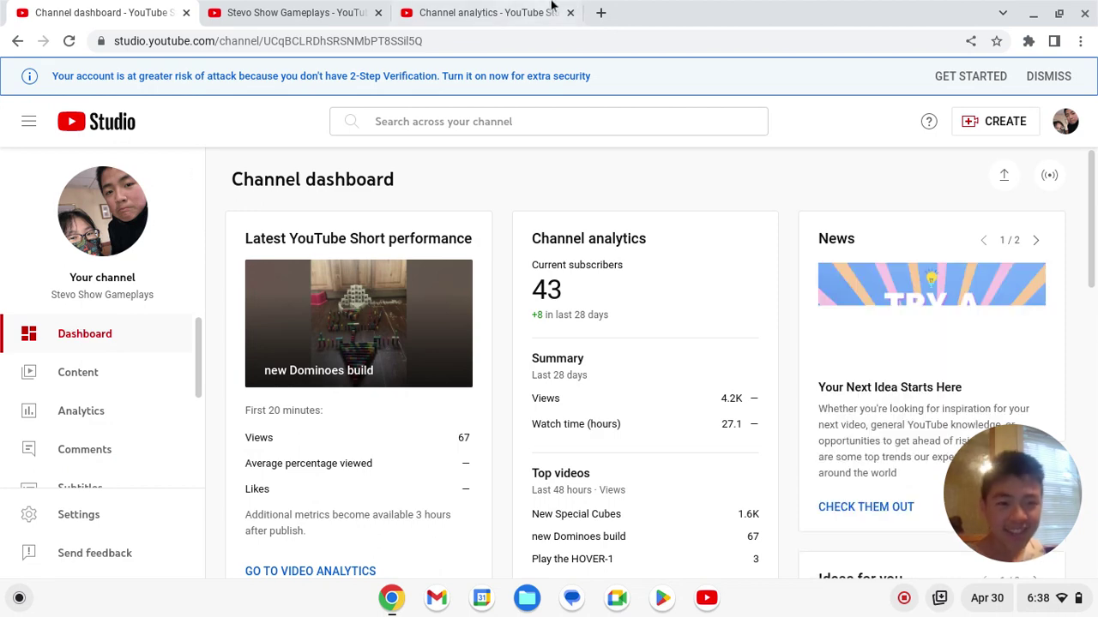
left_click_drag(1094, 182, 1041, 409)
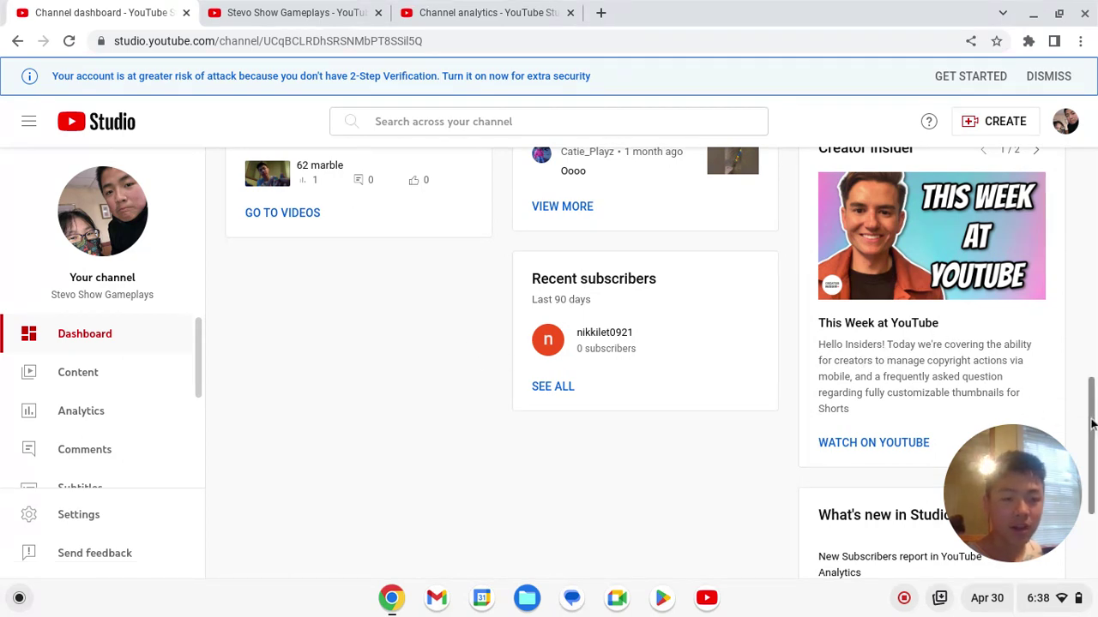
left_click_drag(1093, 412, 1089, 103)
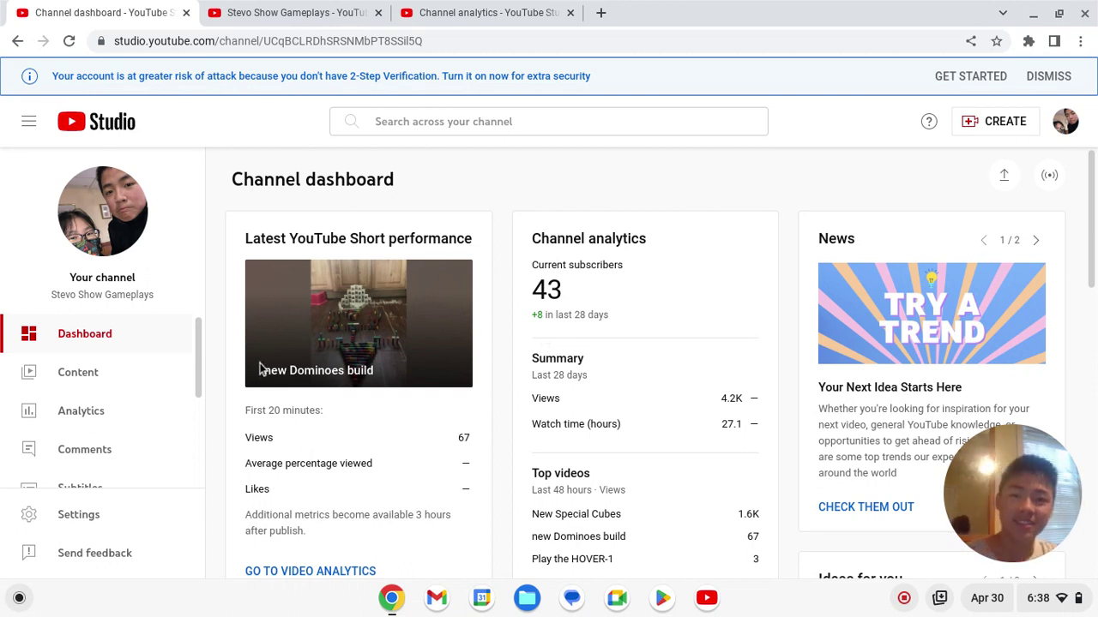
left_click(103, 210)
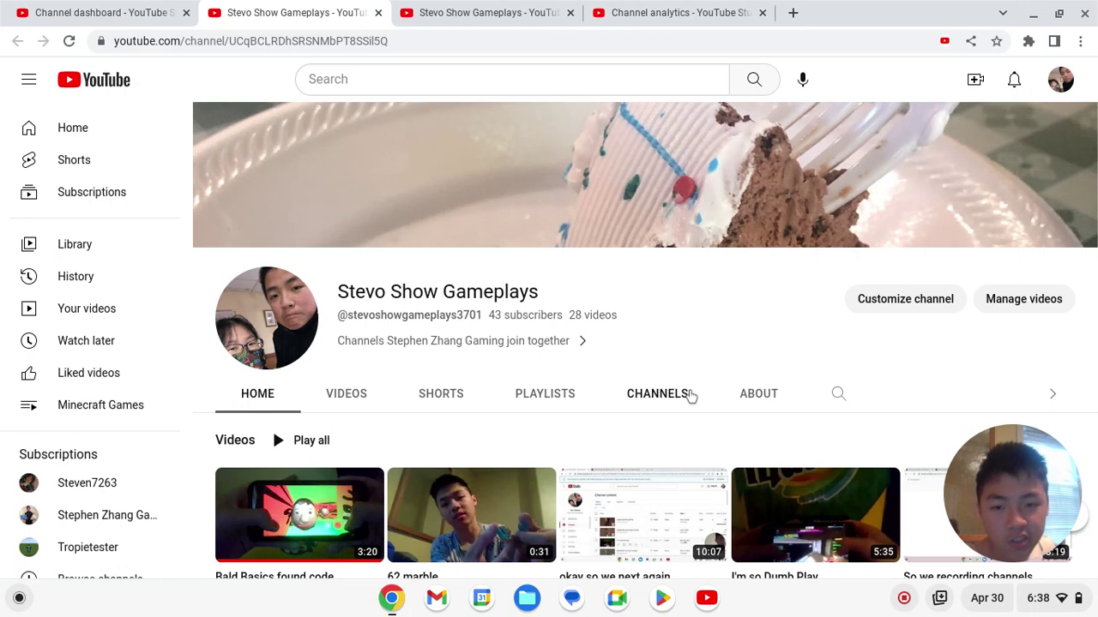
Open featured channel Stephen Zhang GamePlayers' videos and play 'Tutorials 500 thing part 2 marble race'
left_click(657, 393)
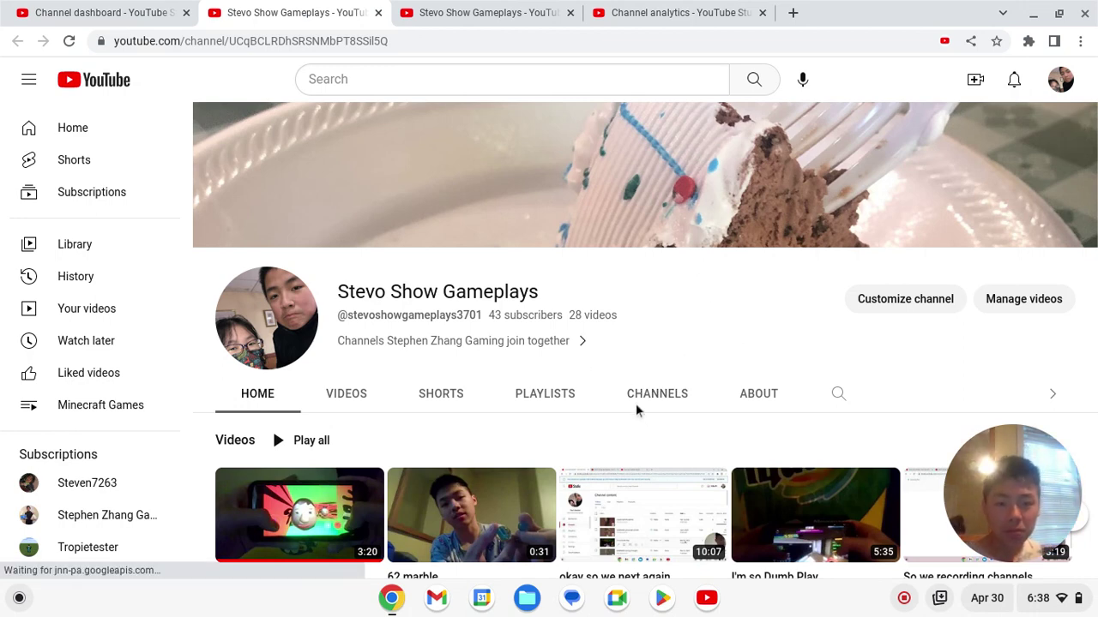
left_click(300, 511)
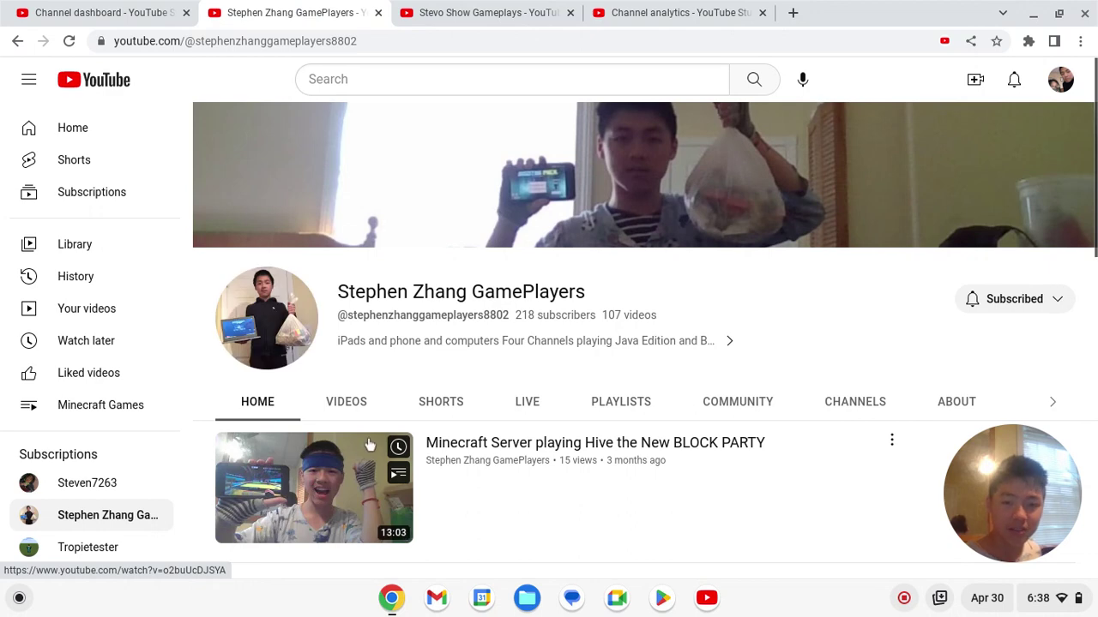
left_click(346, 403)
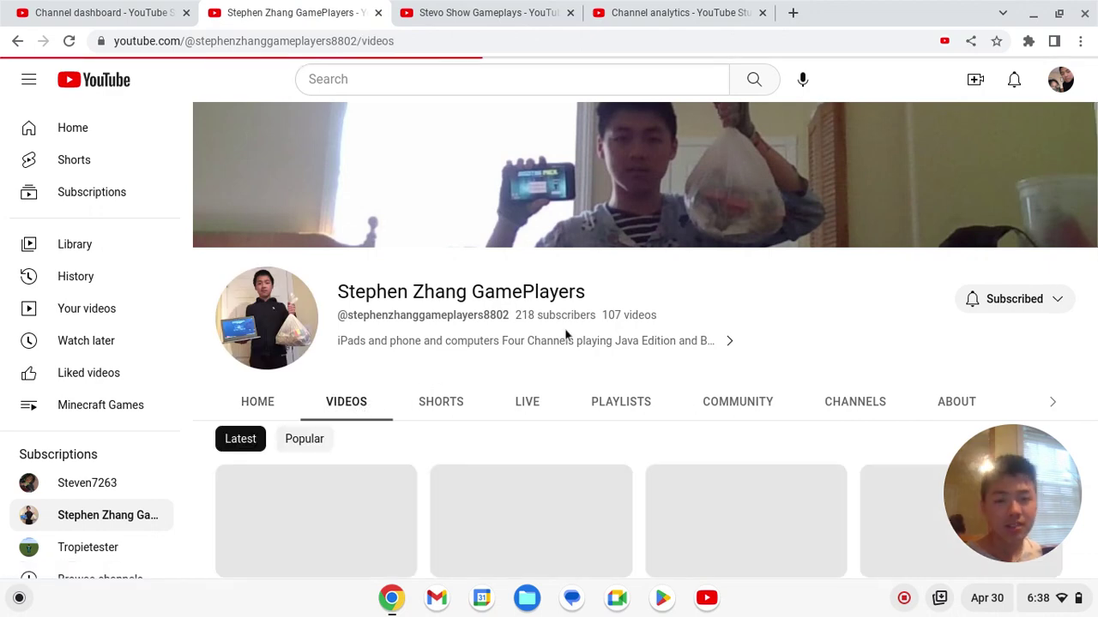
left_click_drag(1093, 129, 1075, 406)
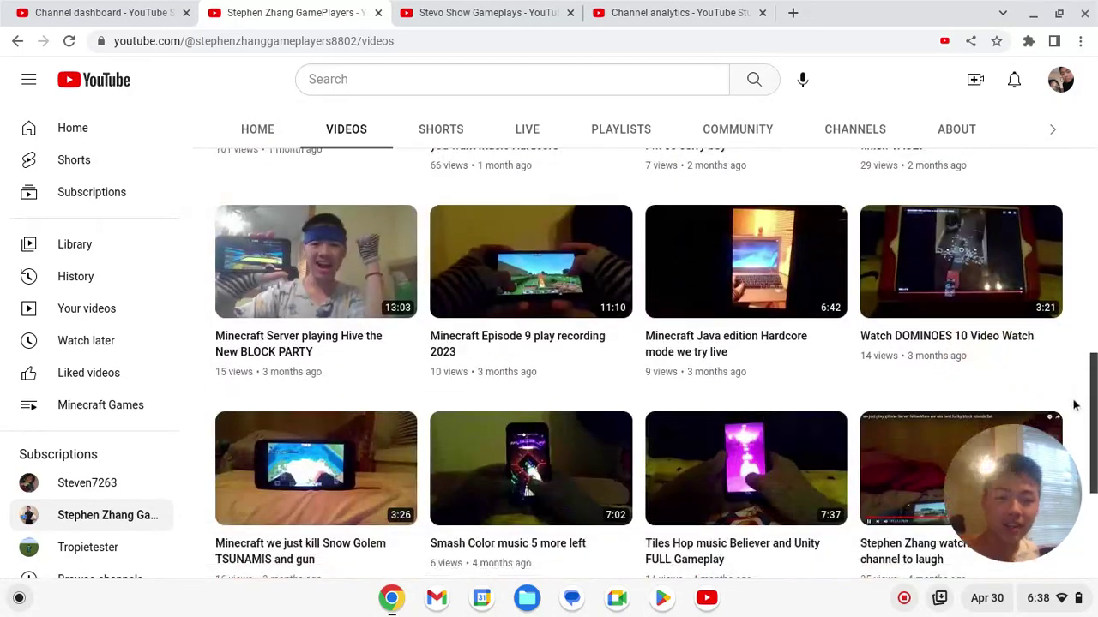
left_click_drag(1075, 406, 1094, 495)
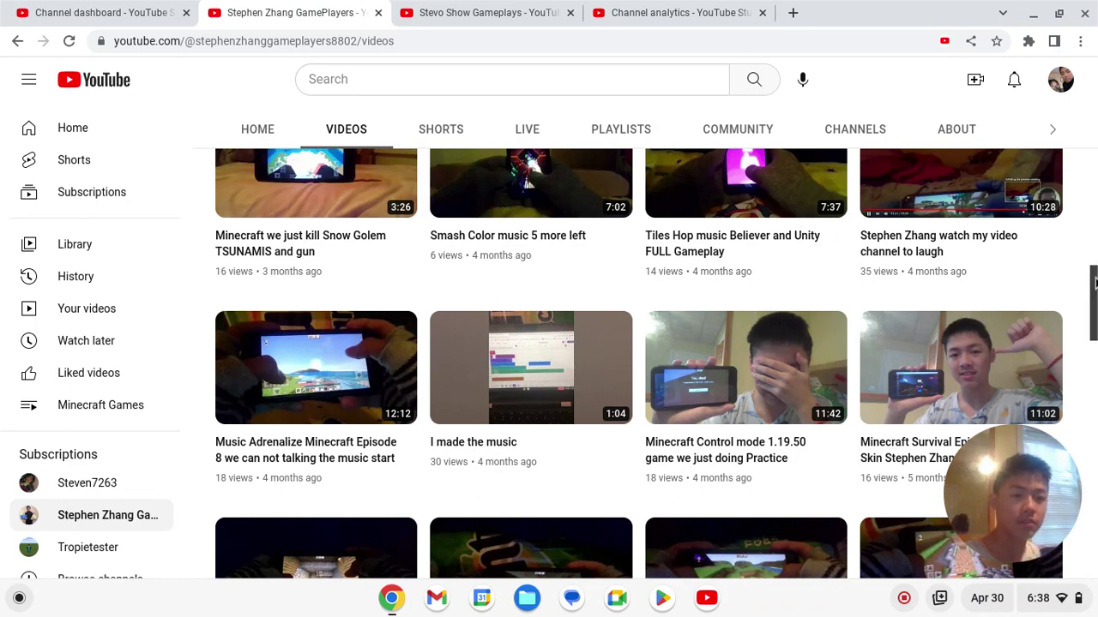
left_click_drag(1093, 300, 1093, 130)
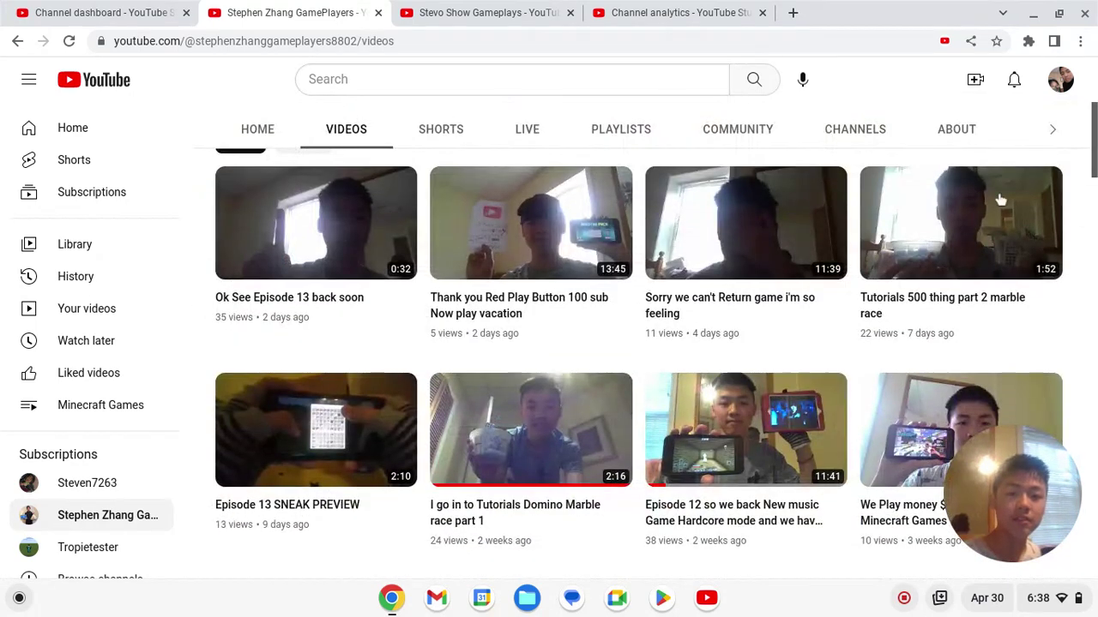
left_click(932, 235)
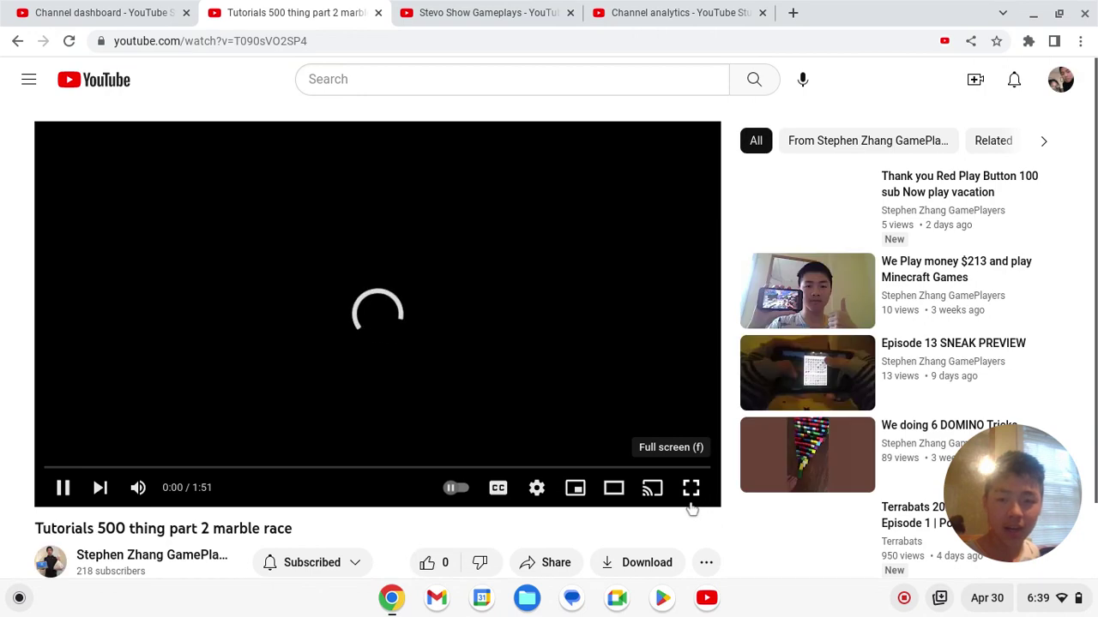
Watch the marble race video full screen to its 1:51 end, then exit full screen
key("F11")
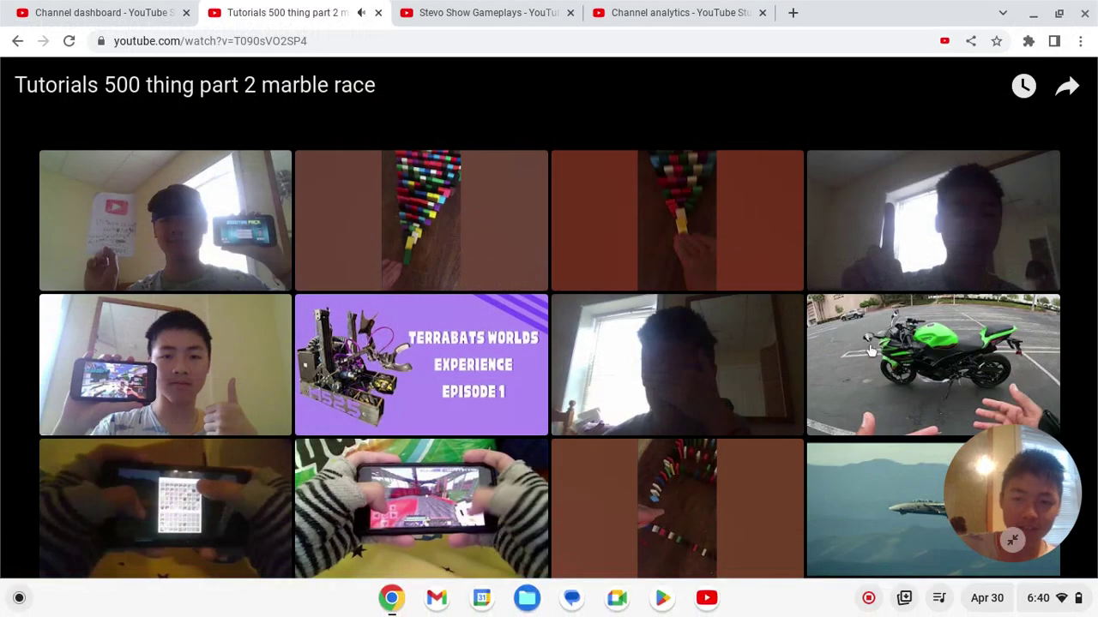
key("Escape")
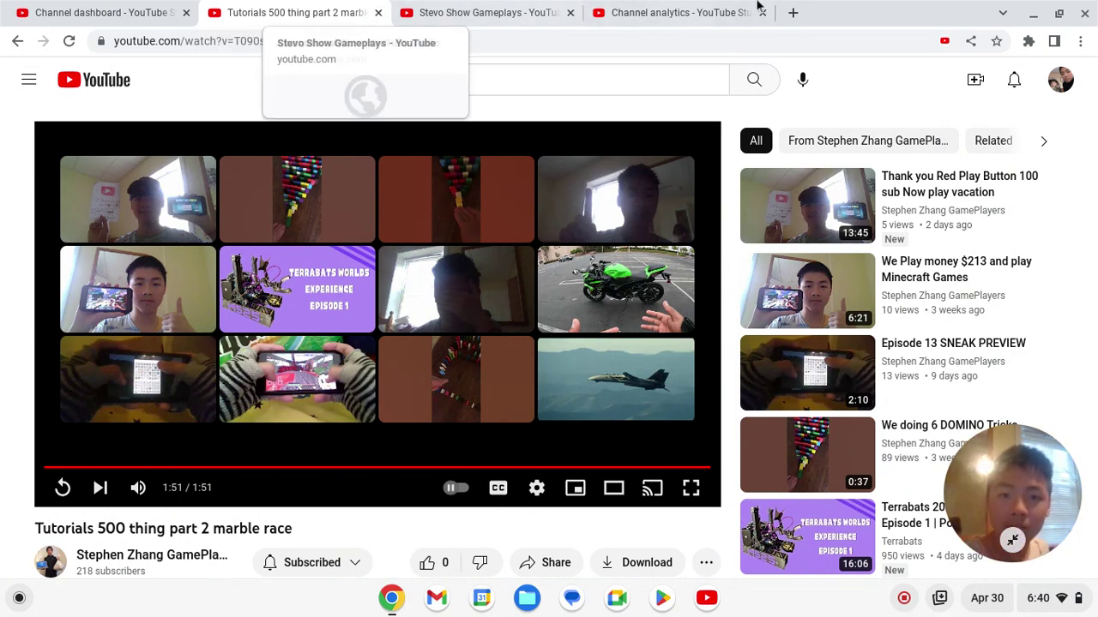
Close the marble race video tab and show the live 43-subscriber count with the growth chart hidden
left_click(542, 13)
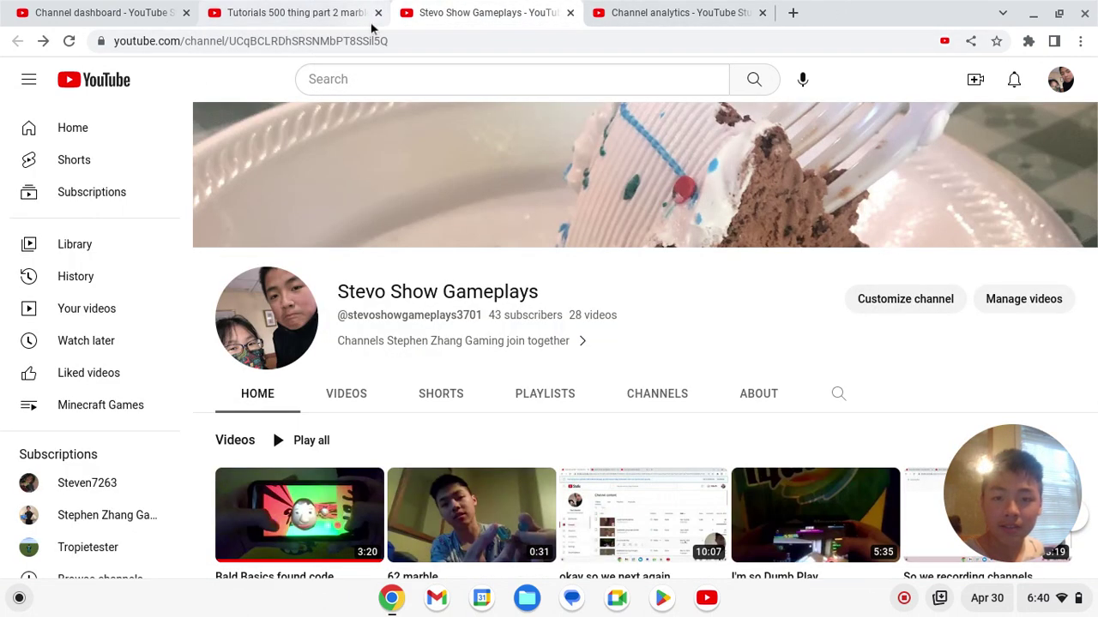
left_click(378, 12)
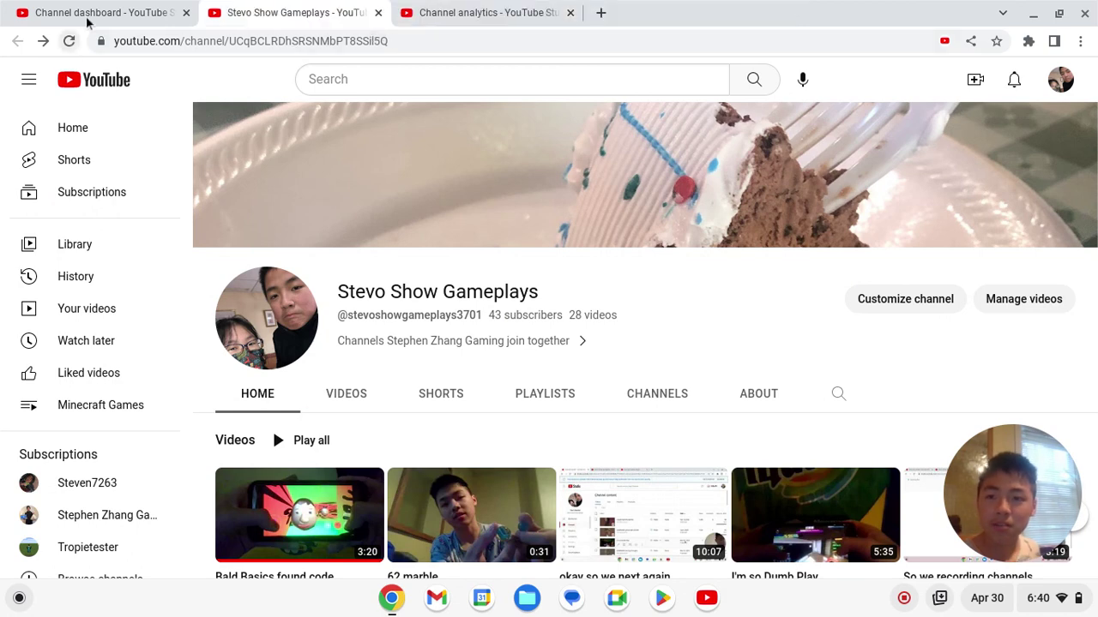
left_click(101, 12)
left_click(460, 13)
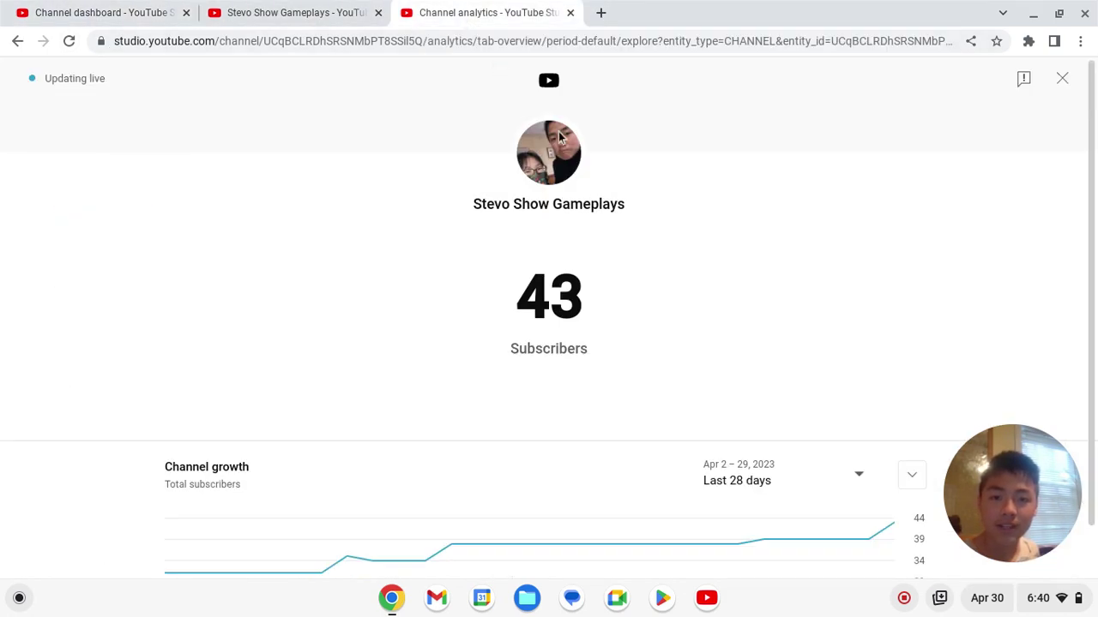
left_click(913, 476)
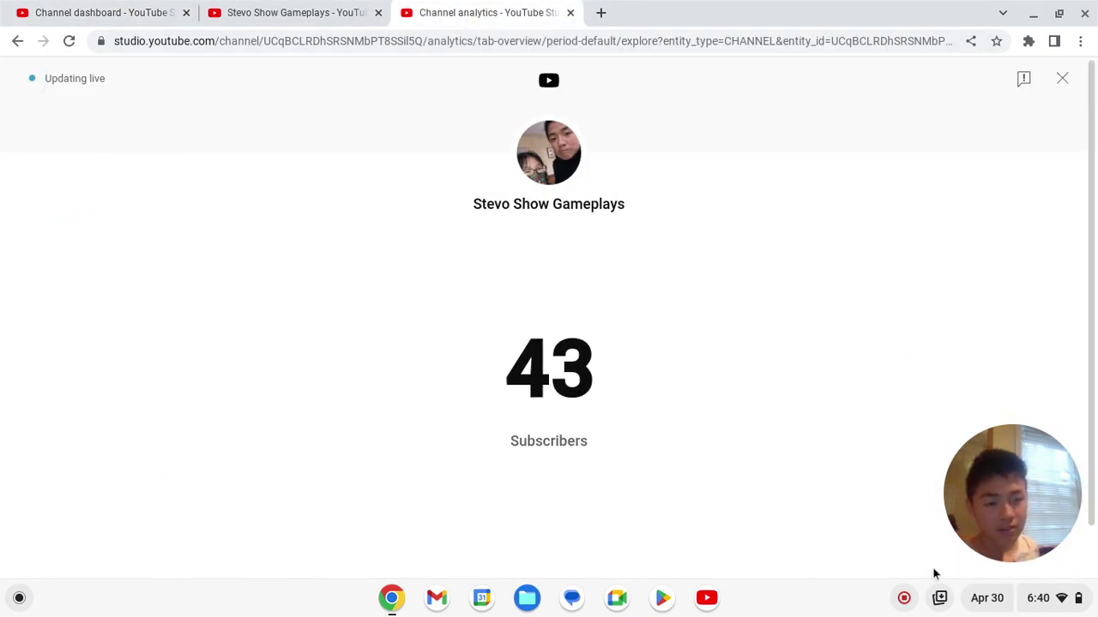